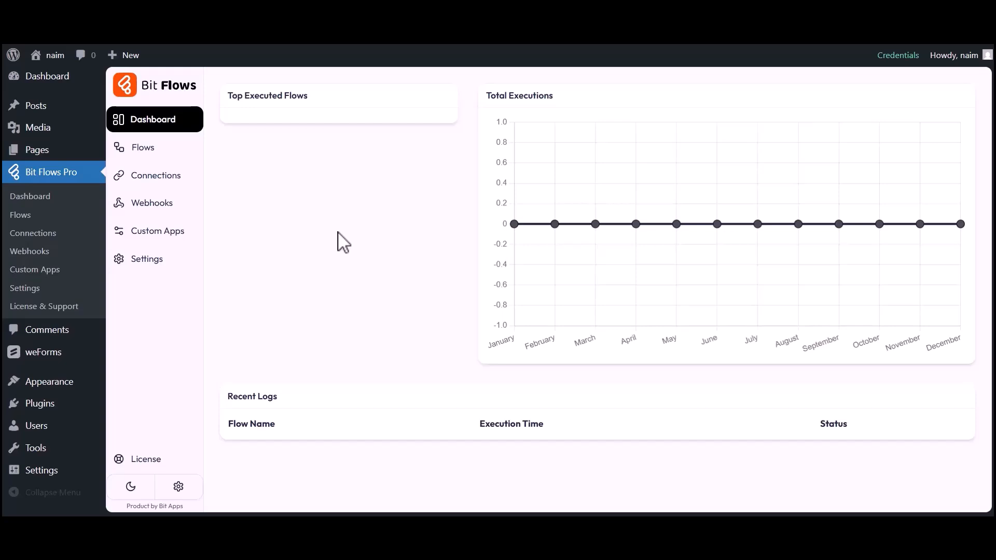
- Create a new blank flow titled 'weForms to System.io' from the Flows list
click(139, 149)
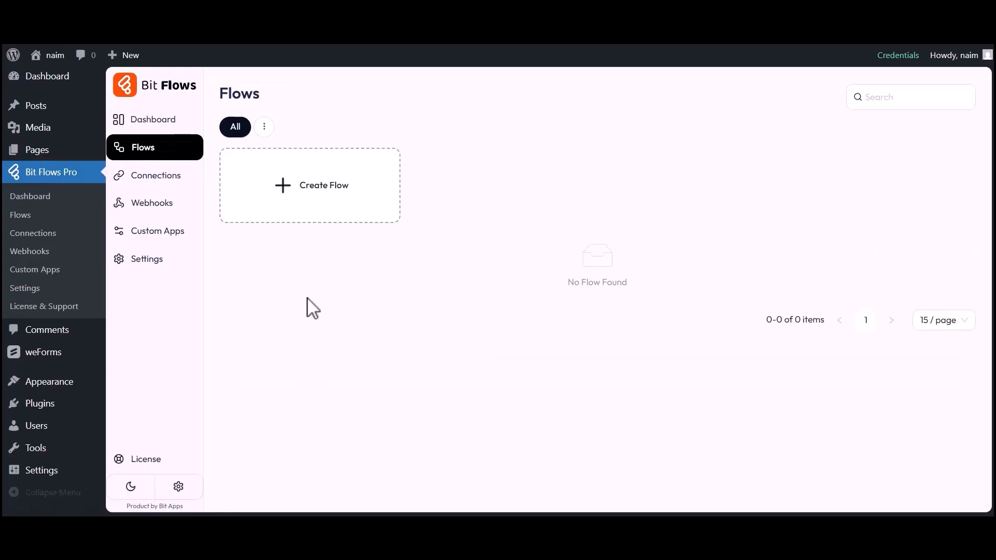
click(321, 184)
triple_click(362, 171)
key(BackSpace)
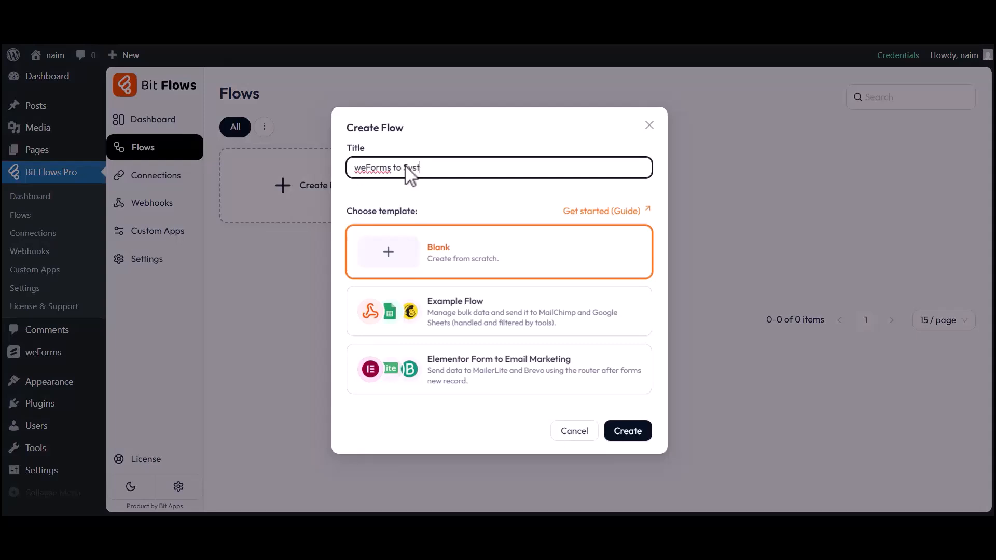
click(623, 434)
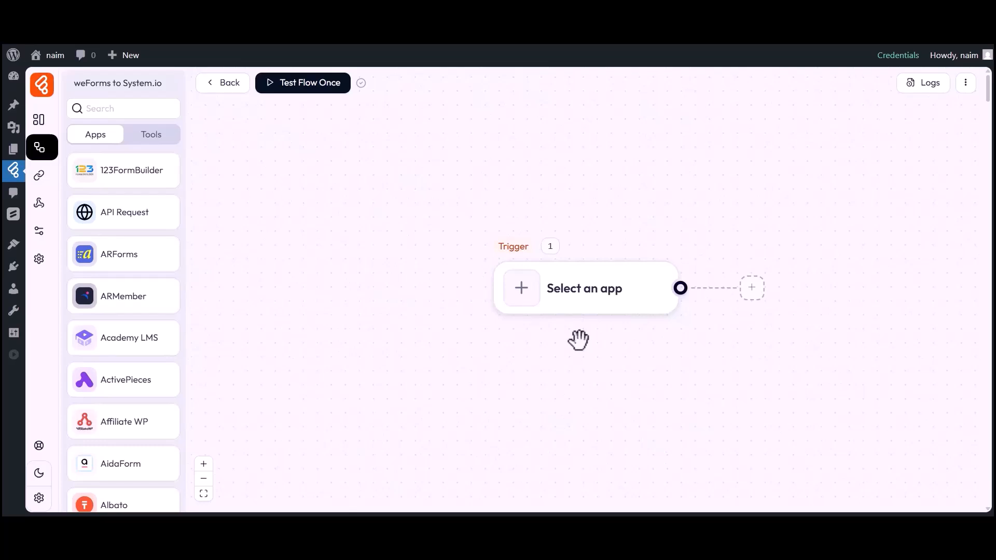
- Set the trigger to weForms Form Submission using Simple Contact Form
drag(575, 342, 475, 332)
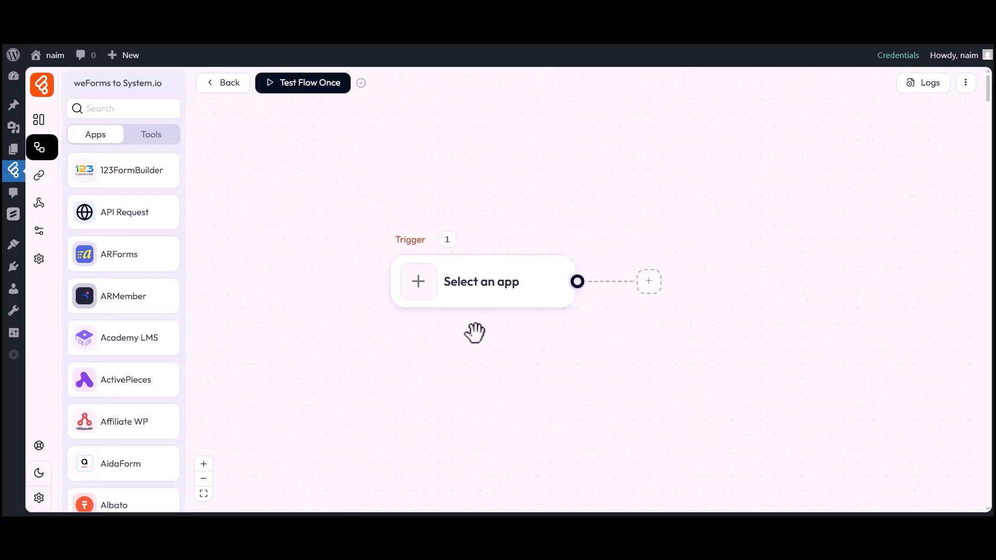
click(420, 296)
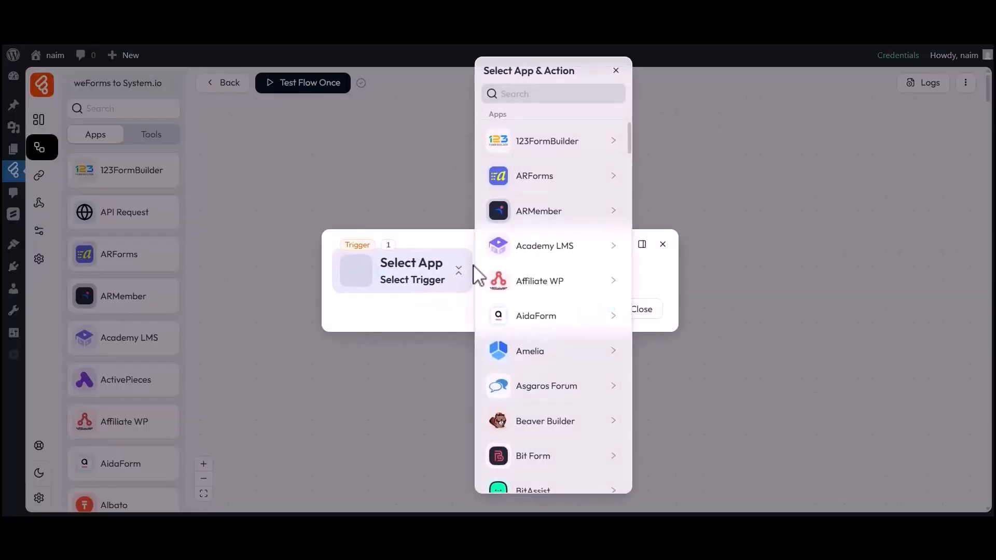
click(545, 95)
text(weForms)
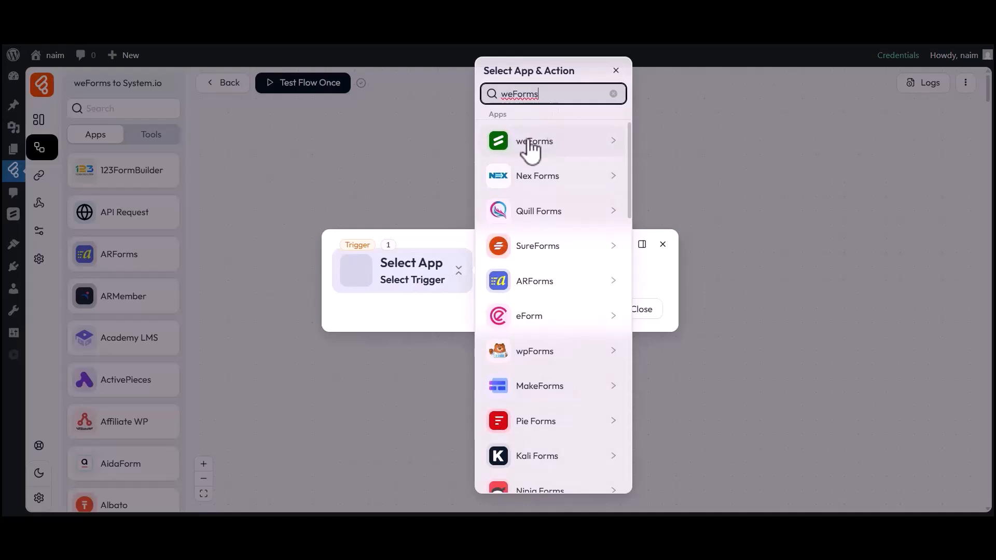
click(534, 141)
click(656, 138)
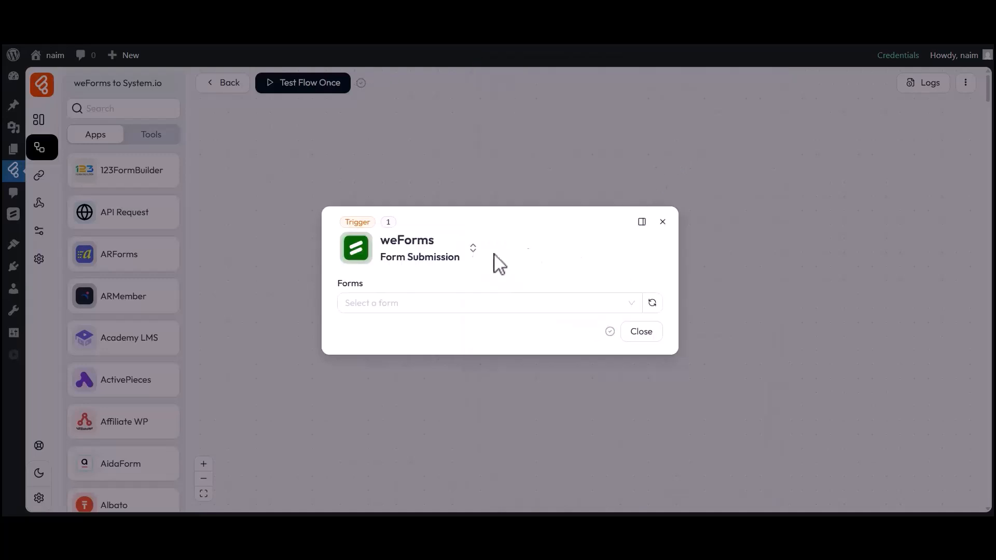
drag(338, 285, 365, 287)
click(365, 286)
click(384, 305)
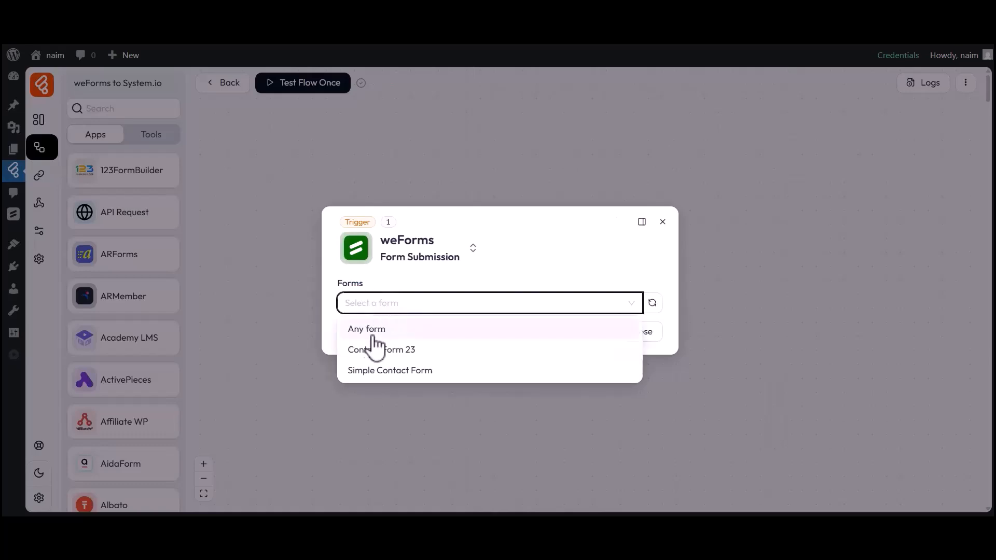
click(374, 371)
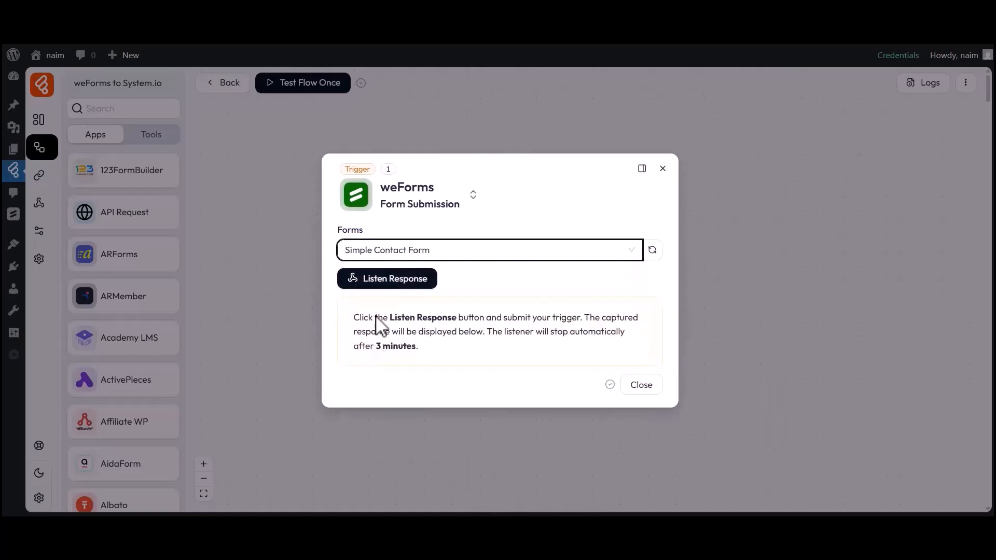
- Listen for a response and submit a test entry: first name Bit, last name Apps, plus an e-mail
click(378, 285)
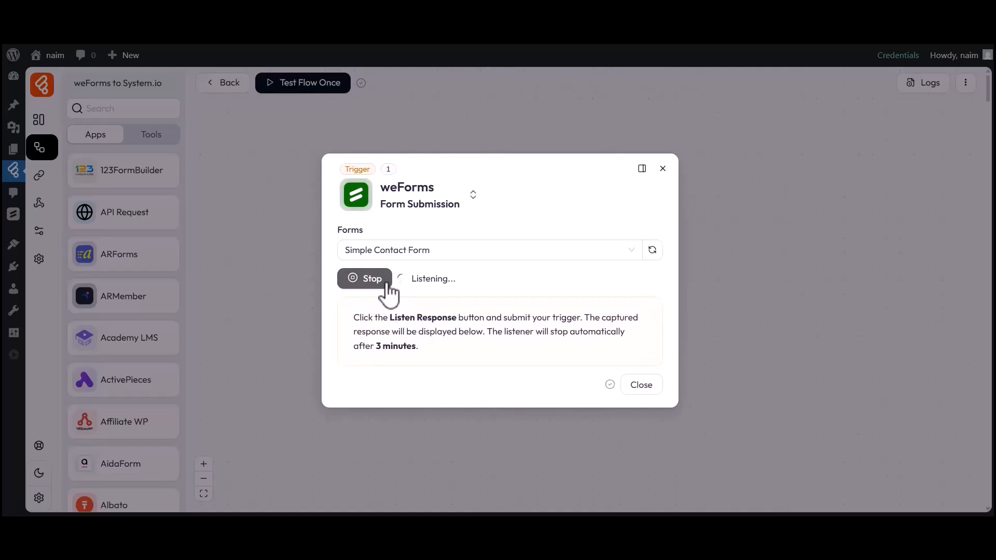
click(596, 40)
click(360, 254)
text(Bit)
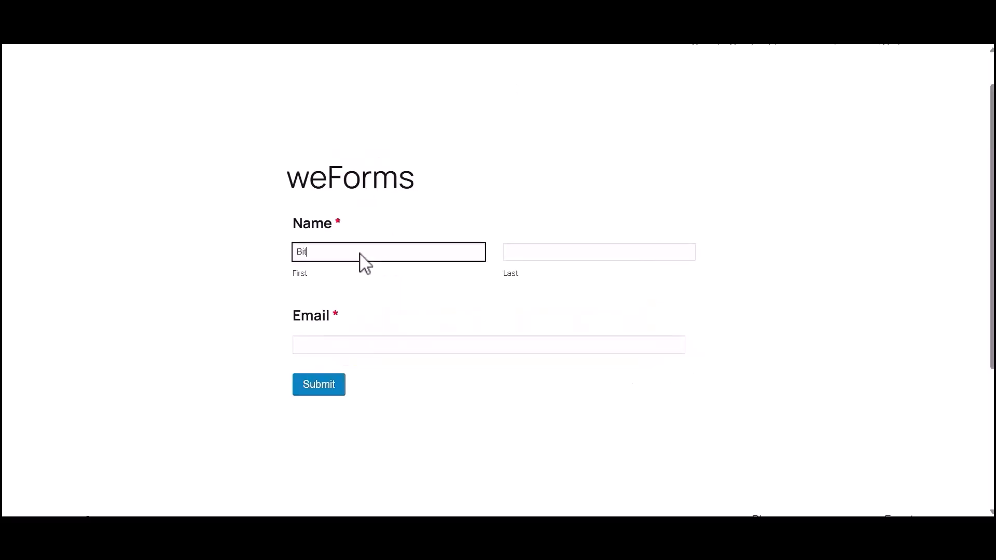
click(544, 259)
text(Apps)
click(363, 347)
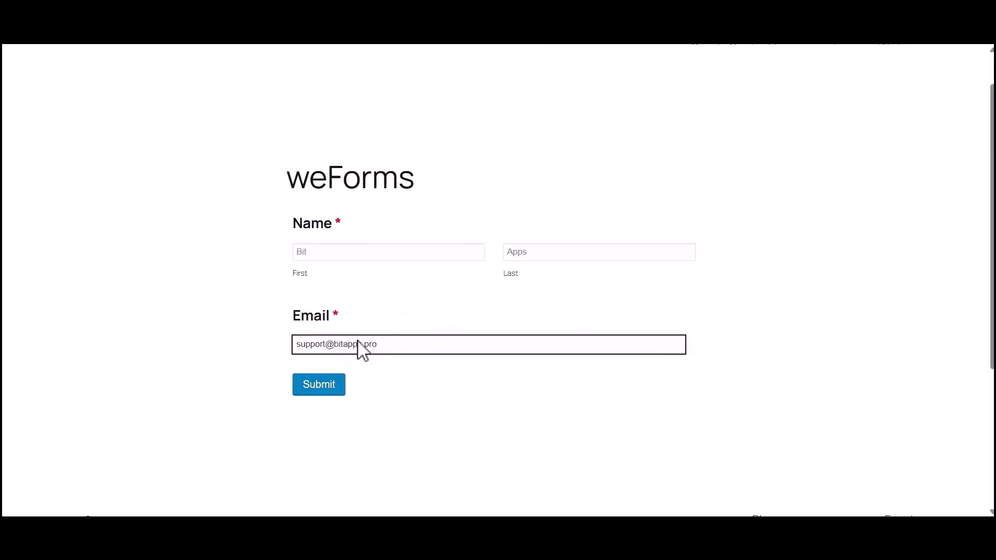
click(321, 385)
drag(287, 233, 641, 247)
- Check the captured email, first_name and last_name values, then close the trigger settings
click(669, 245)
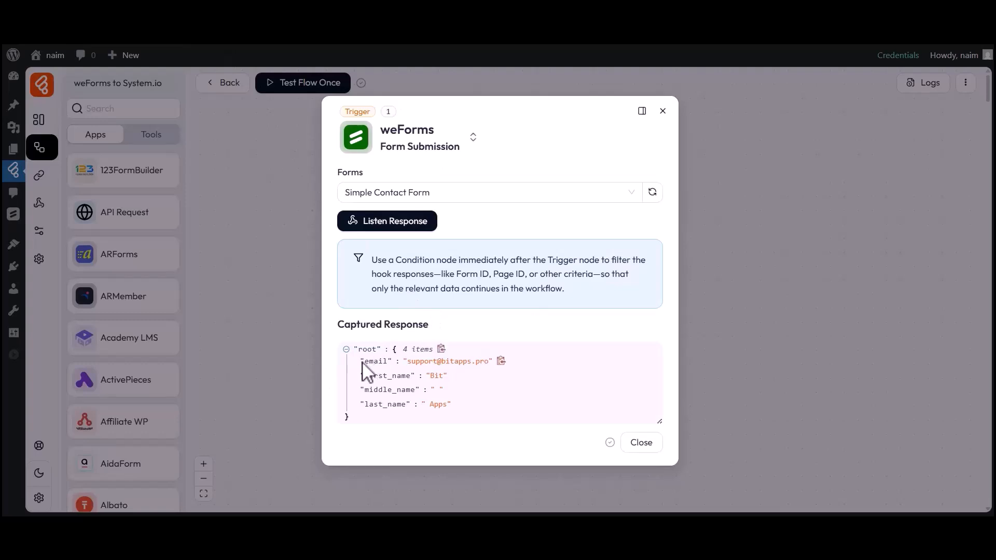
drag(365, 363, 491, 372)
drag(365, 380, 442, 380)
drag(362, 404, 447, 407)
click(446, 405)
click(638, 446)
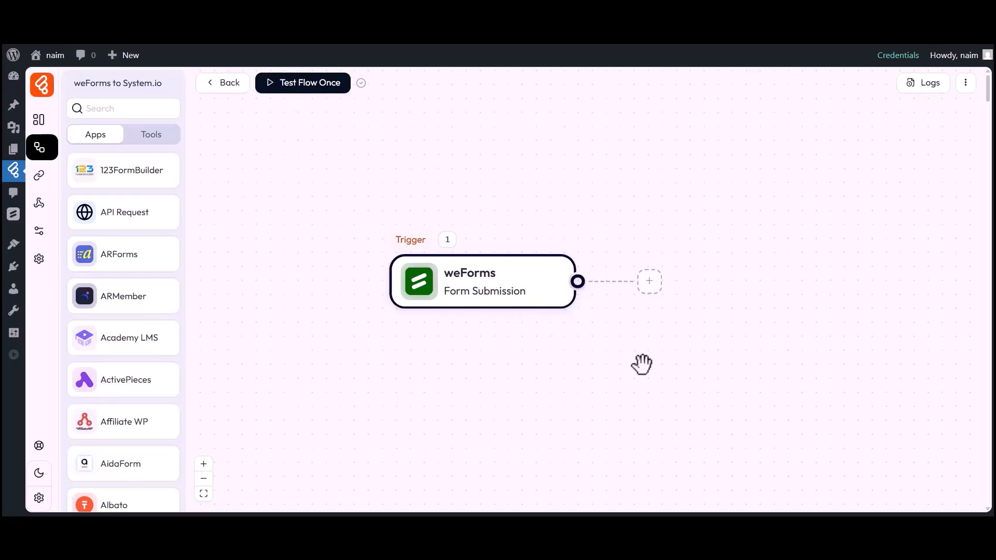
- Add an action step set to System.io Create Contact and list its existing connections
click(649, 281)
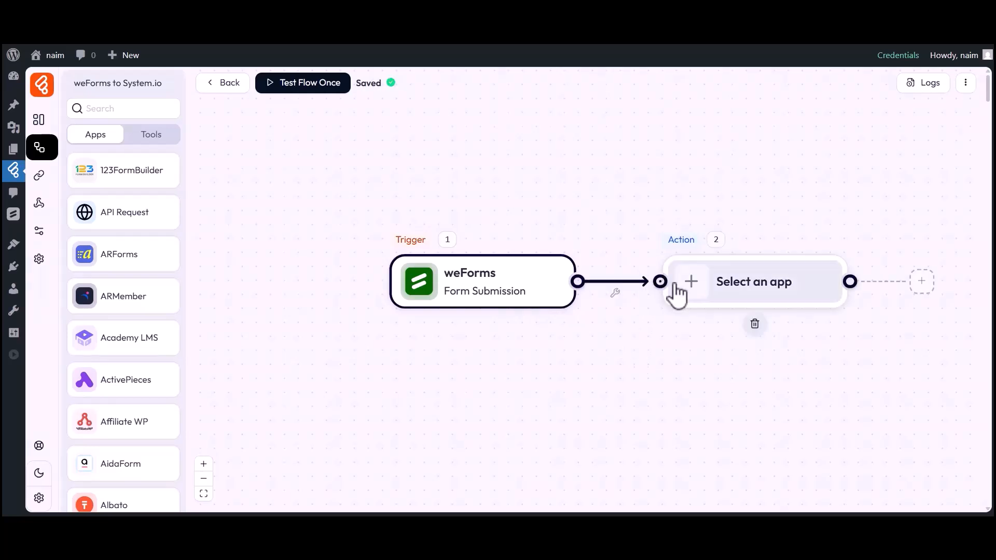
click(504, 96)
text(Sys)
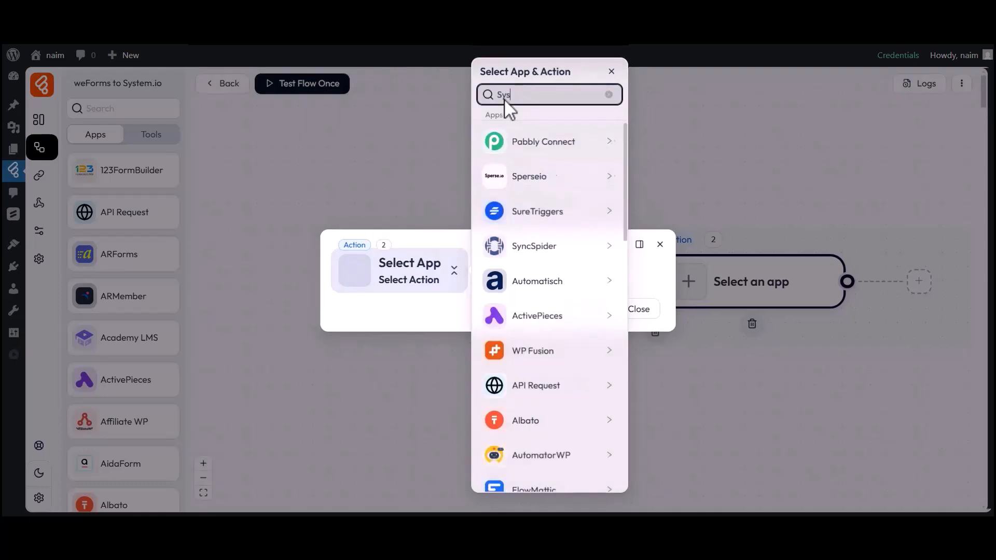
text(tem.io)
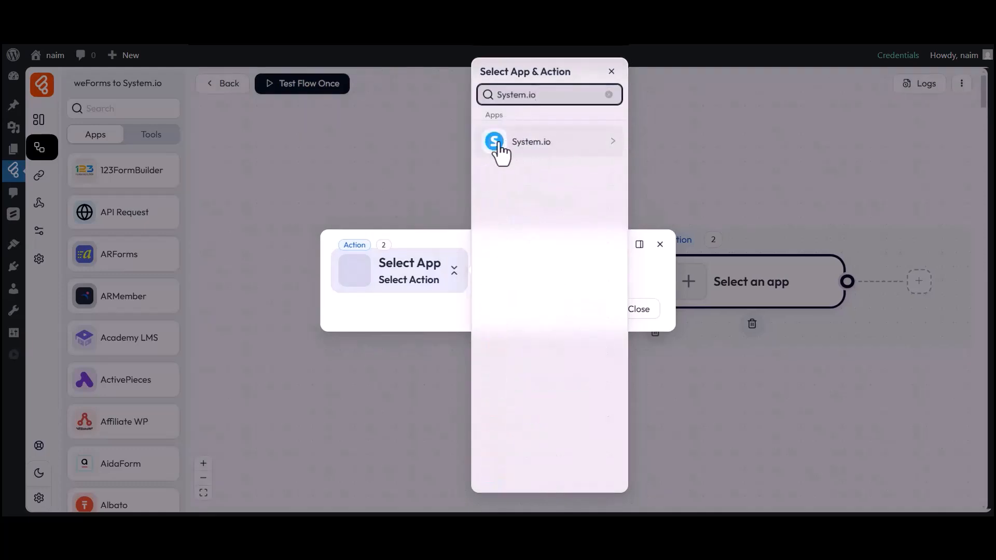
click(528, 148)
click(661, 150)
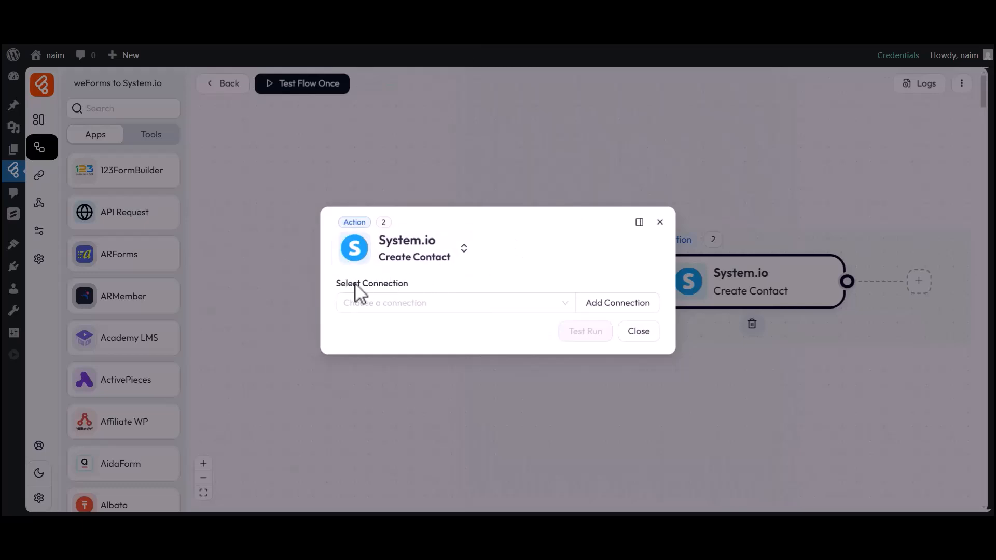
click(407, 299)
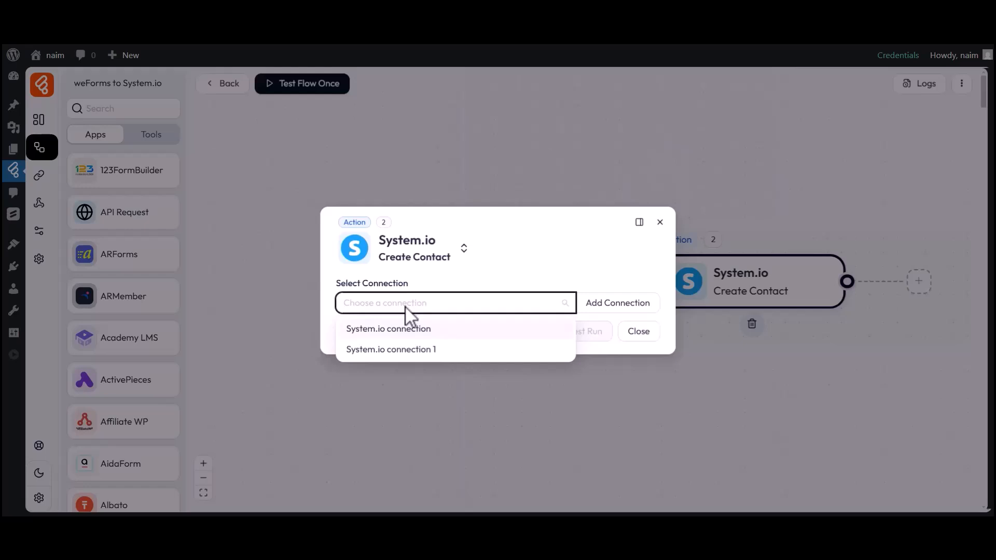
- Start a new System.io connection named 'System.io connection 2', ready for its API key
click(612, 307)
drag(672, 280, 751, 283)
click(734, 293)
drag(684, 300, 771, 300)
click(771, 300)
text(2)
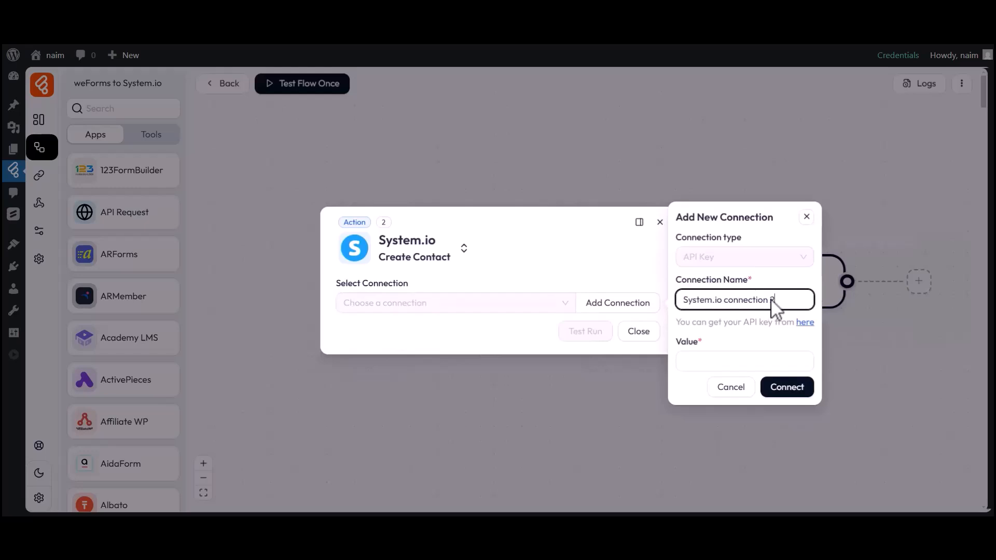
drag(680, 343, 700, 345)
click(709, 359)
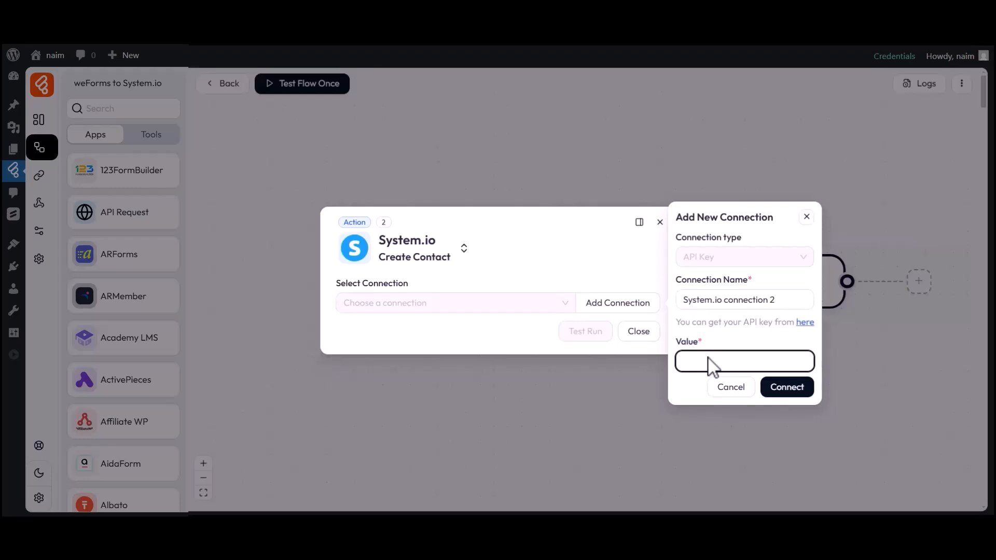
- Create a never-expiring Systeme.io public API key named 'Bit Flows'
click(804, 322)
scroll(811, 334, down, 5)
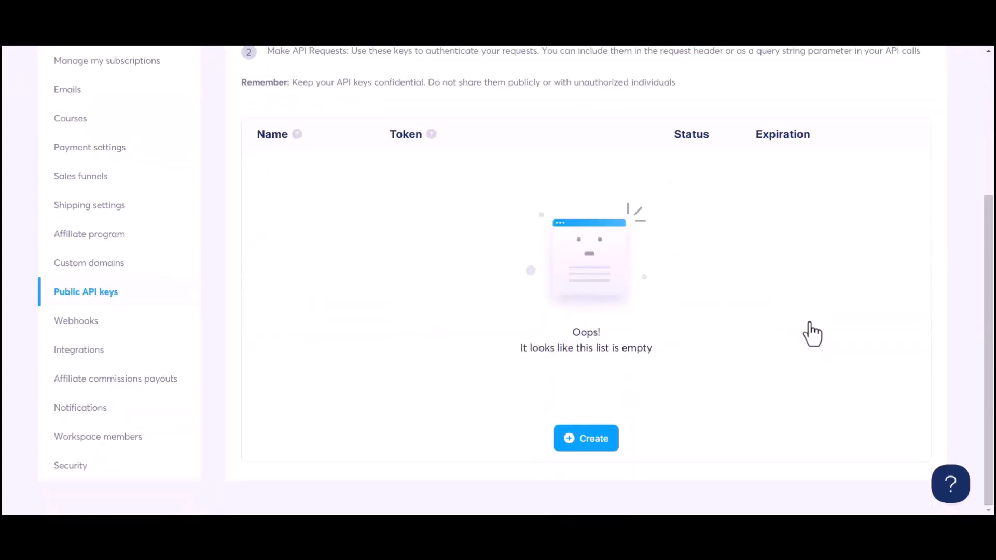
click(591, 442)
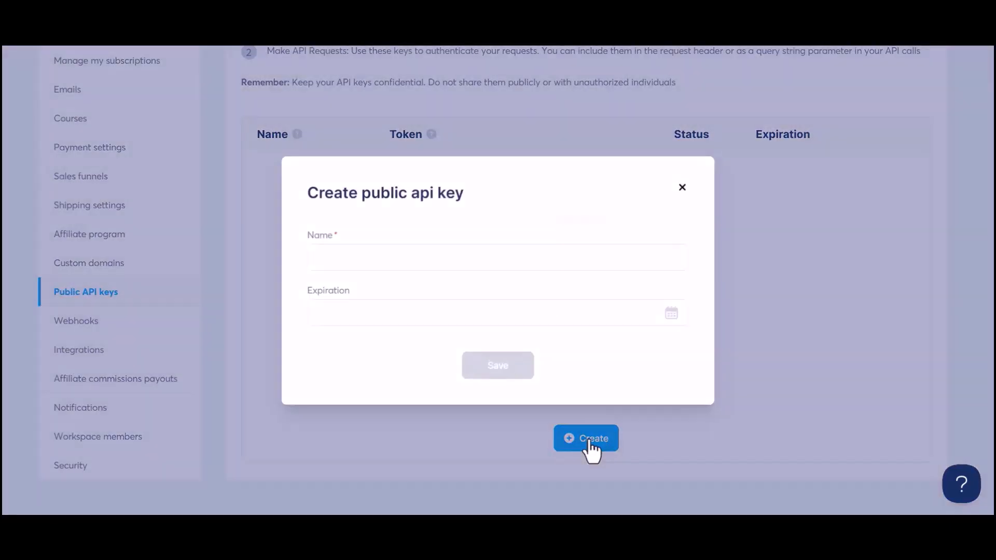
click(346, 255)
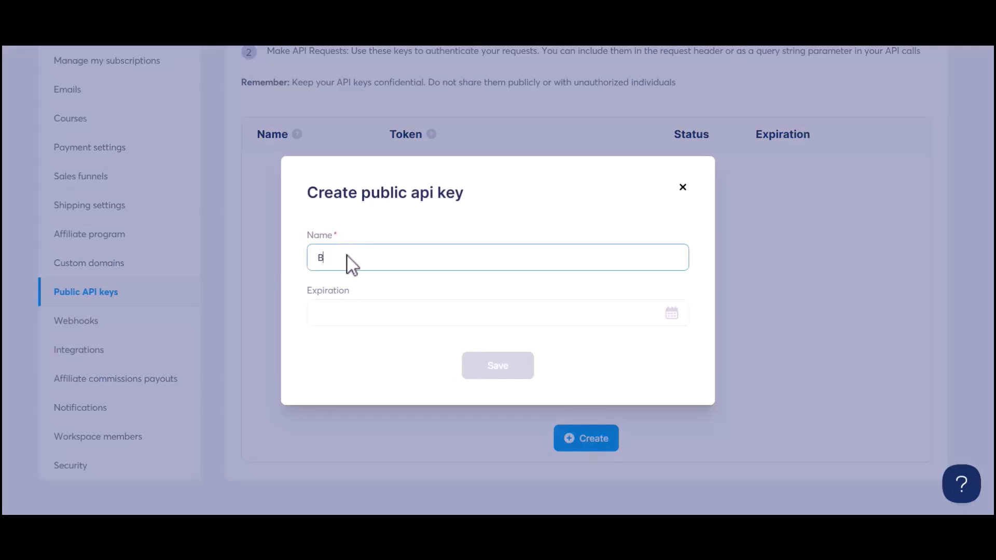
text(Bit Flows)
click(493, 367)
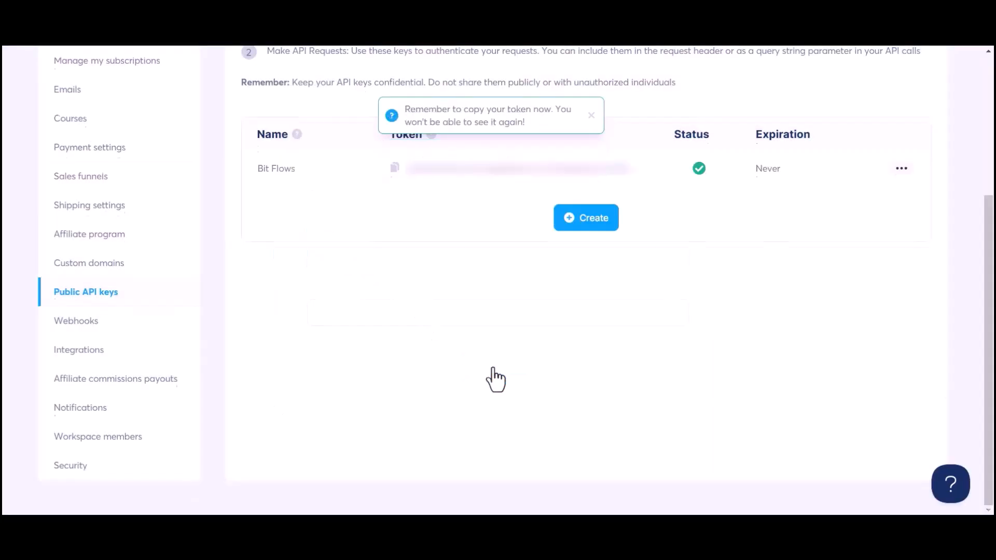
scroll(495, 379, up, 2)
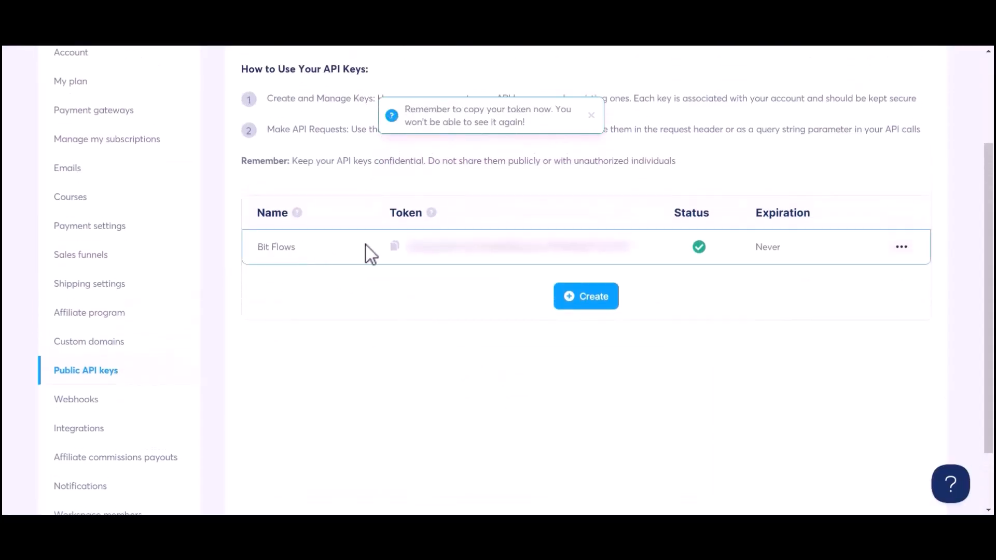
- Copy the Bit Flows API token into the connection's Value field and connect
click(394, 247)
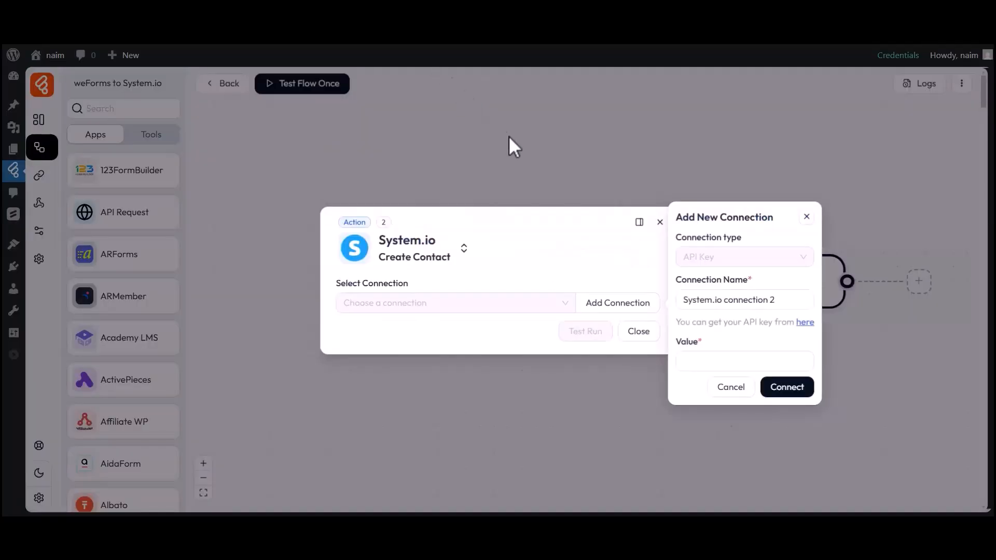
click(702, 360)
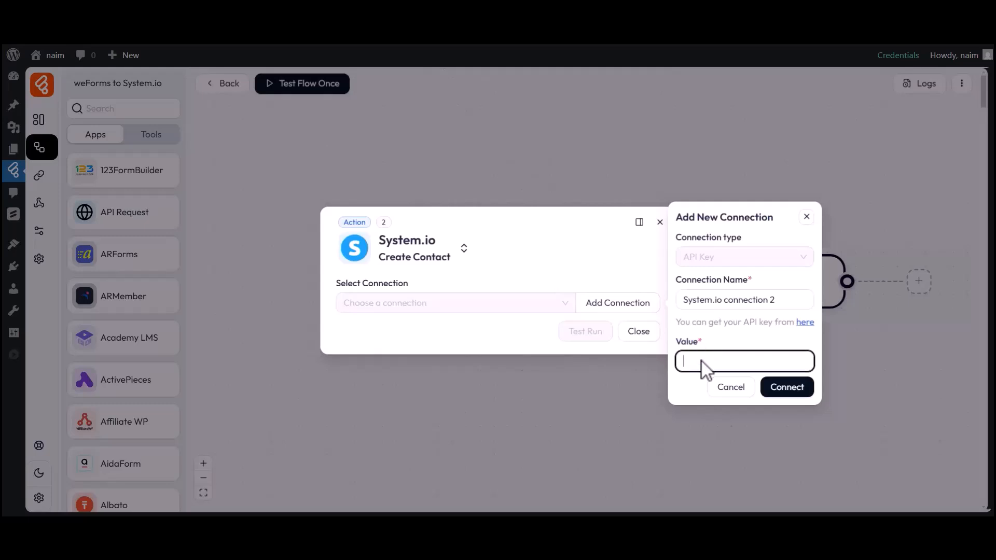
key(ctrl+v)
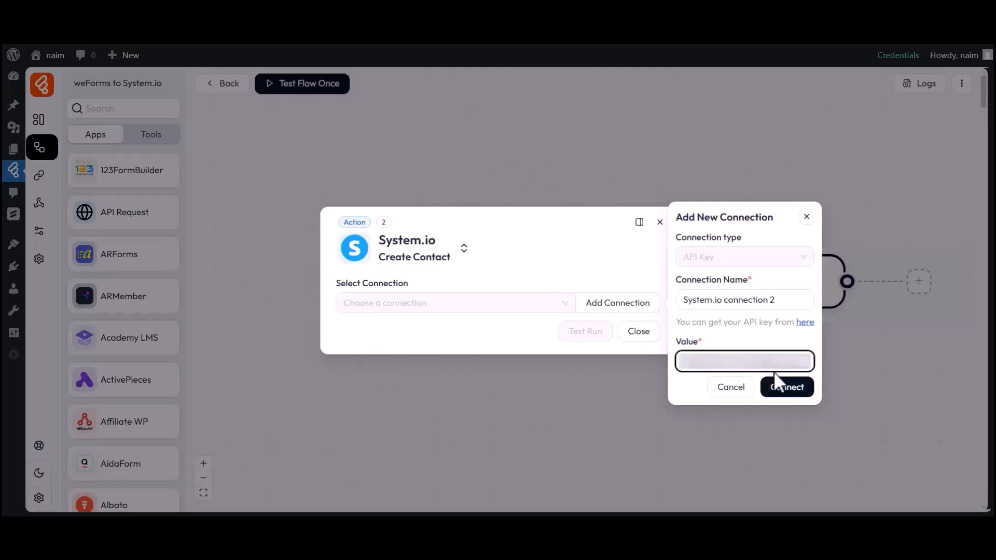
click(784, 394)
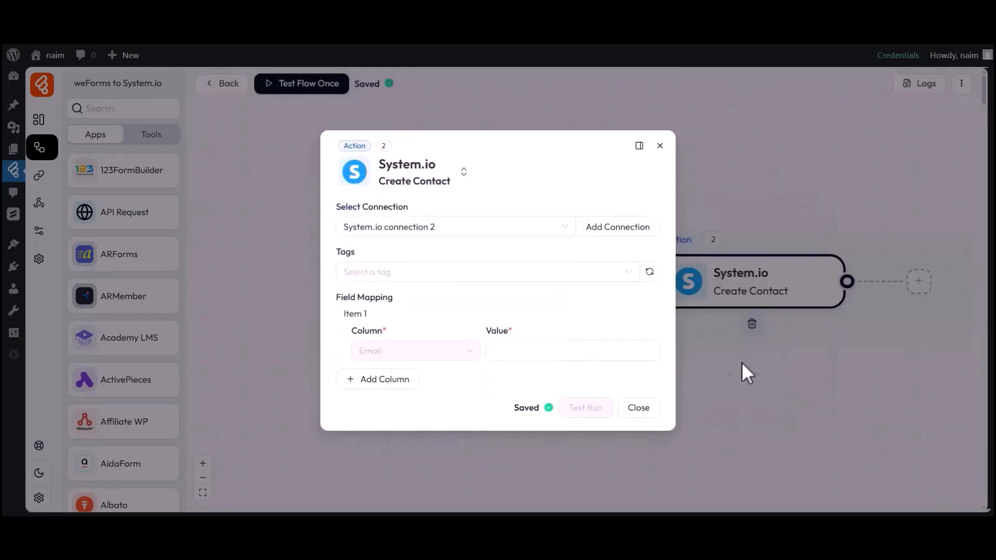
drag(336, 208, 413, 210)
- Apply Tag-1 to new contacts in the Create Contact action
click(402, 213)
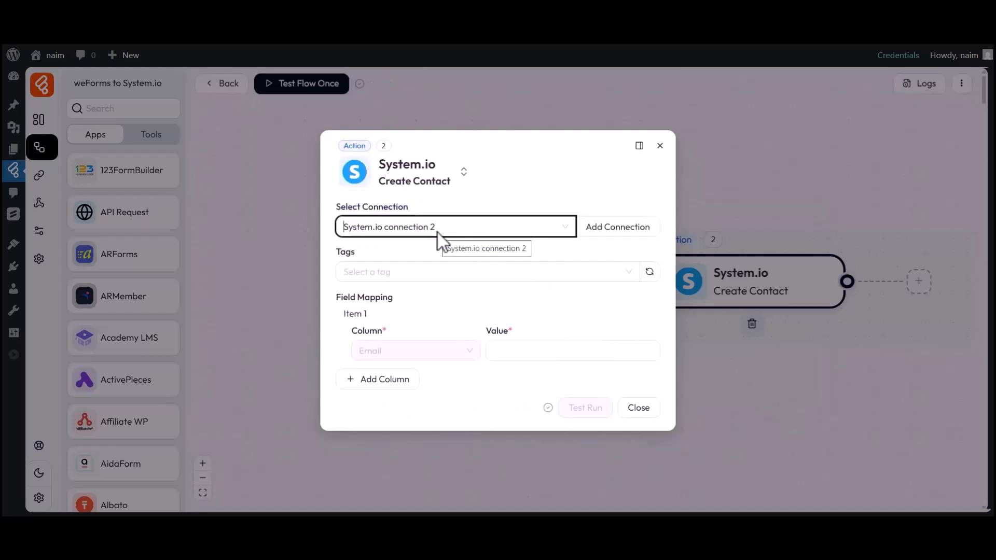
drag(338, 255, 359, 257)
click(370, 272)
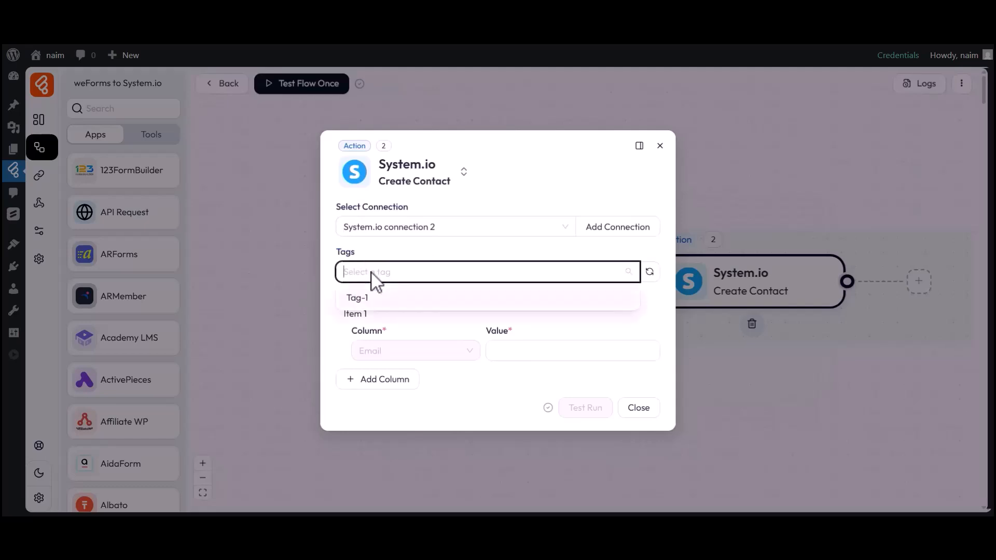
click(358, 298)
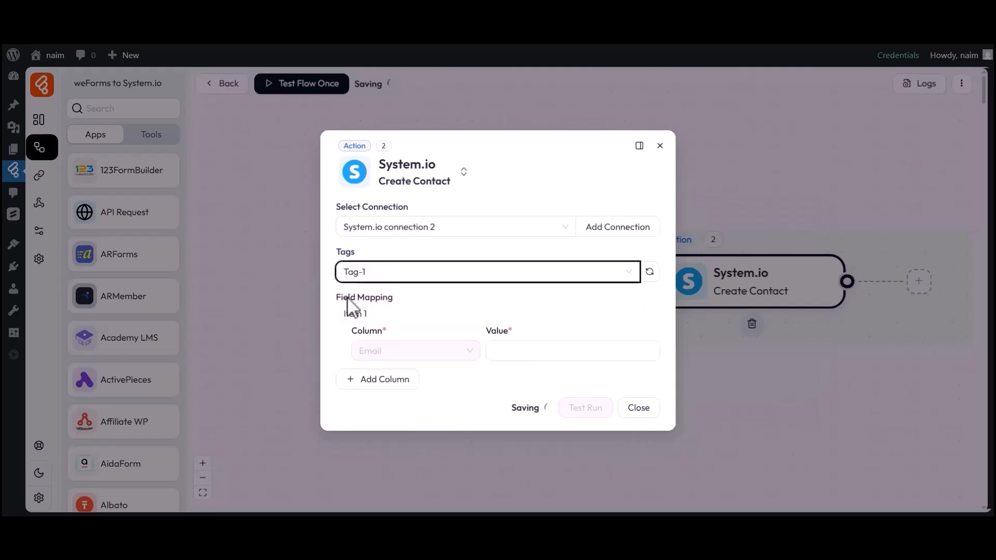
- Map Email, First name and Last name to the form's email, first_name and last_name variables
drag(347, 306, 400, 309)
click(560, 358)
click(725, 355)
click(565, 387)
click(379, 381)
click(385, 383)
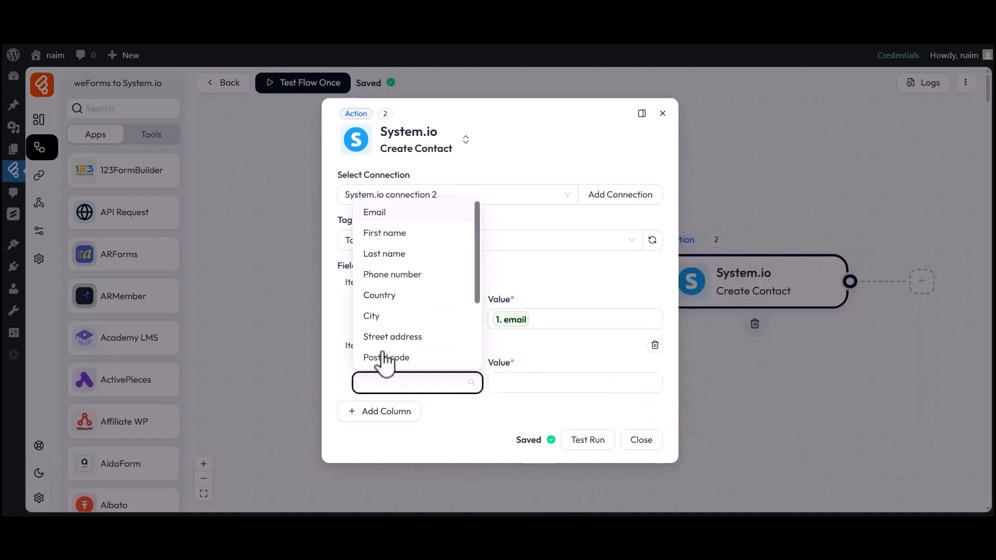
click(386, 233)
click(560, 386)
click(734, 404)
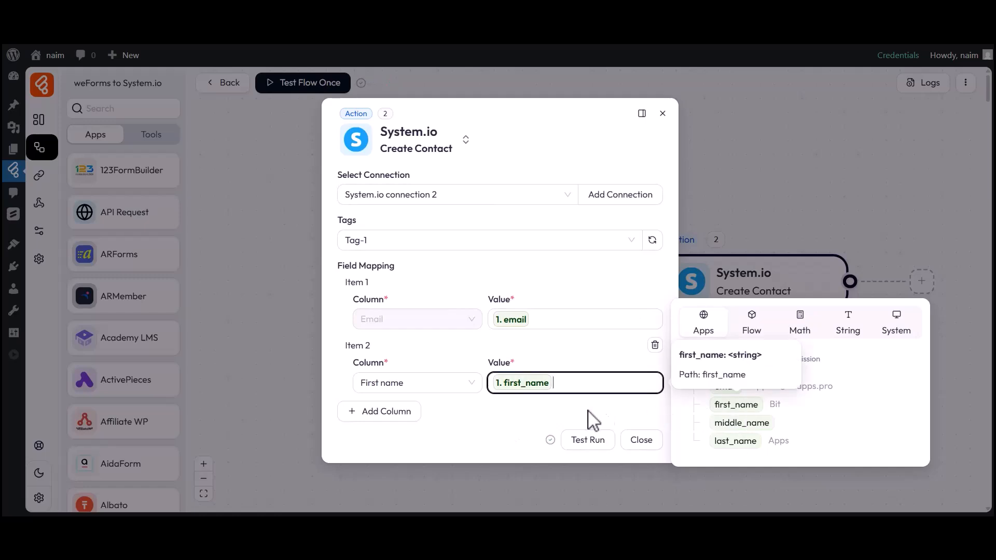
click(606, 420)
click(387, 412)
click(384, 414)
click(402, 285)
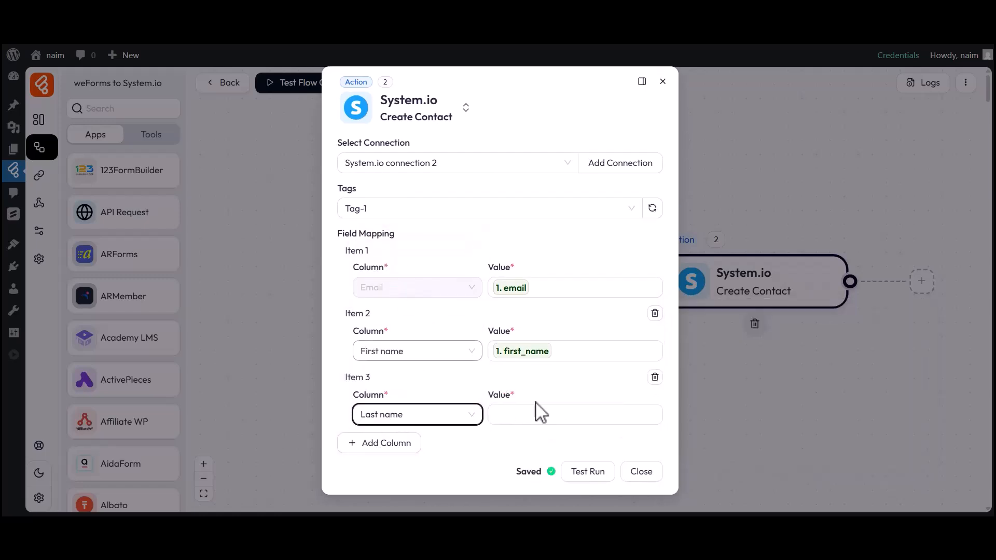
click(563, 418)
click(737, 471)
click(595, 445)
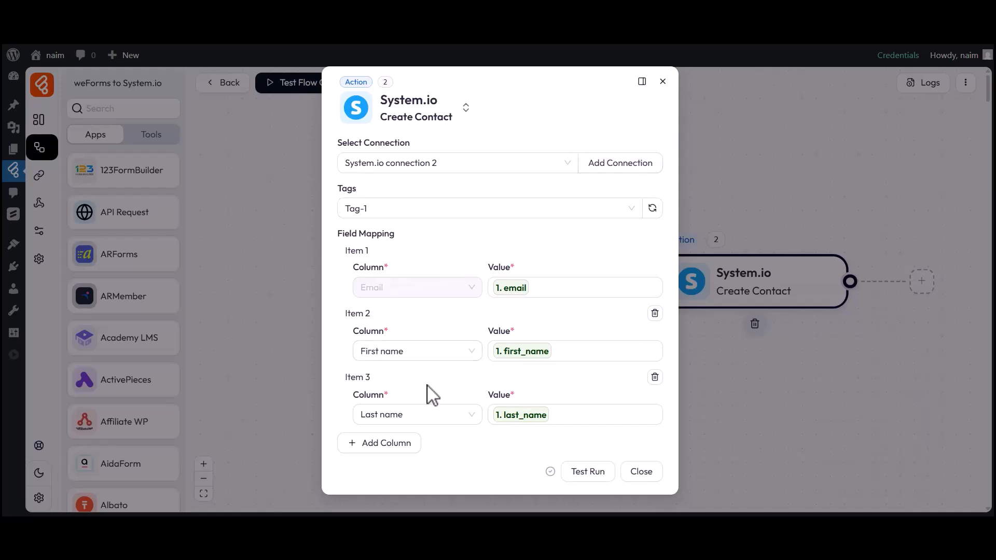
- Close the action settings and have the flow listen for a new test response
click(641, 471)
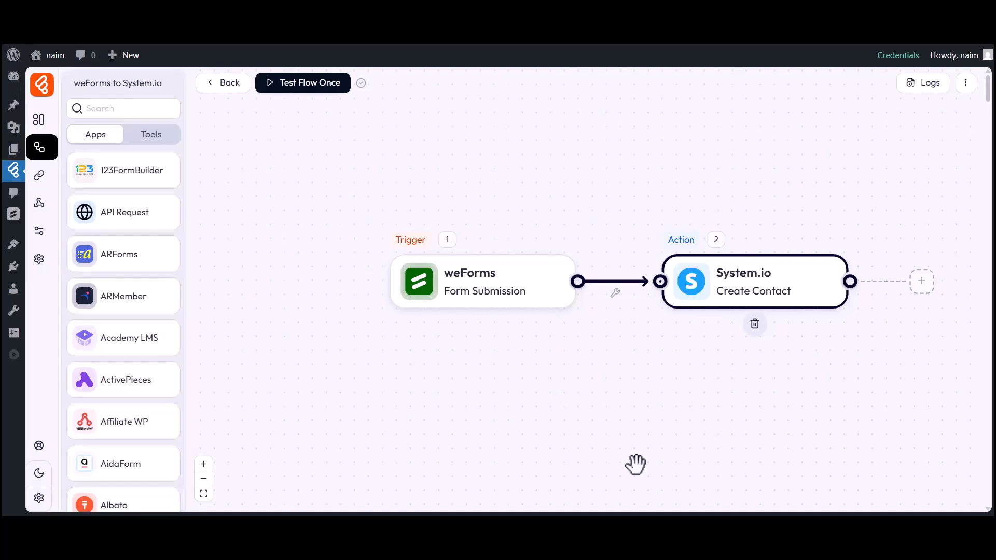
click(320, 89)
click(321, 117)
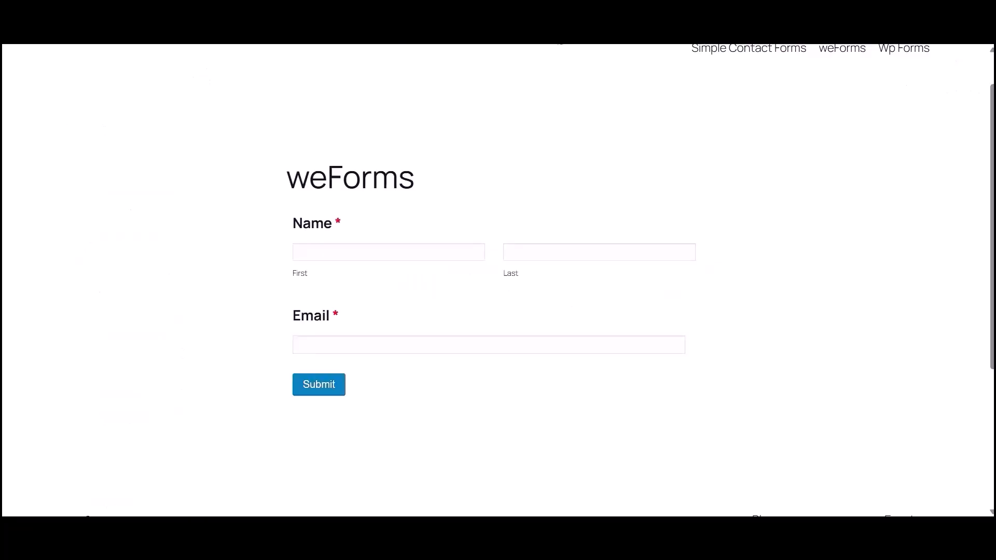
- Submit the contact form with first name Bit, last name Apps and the contact's e-mail
click(362, 253)
text(Bit)
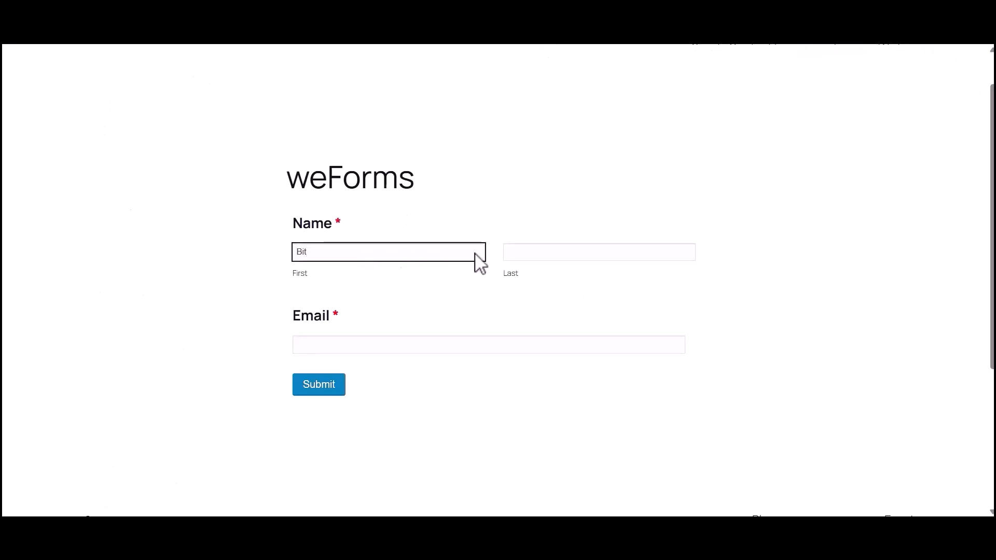
click(543, 254)
text(Apps)
click(363, 345)
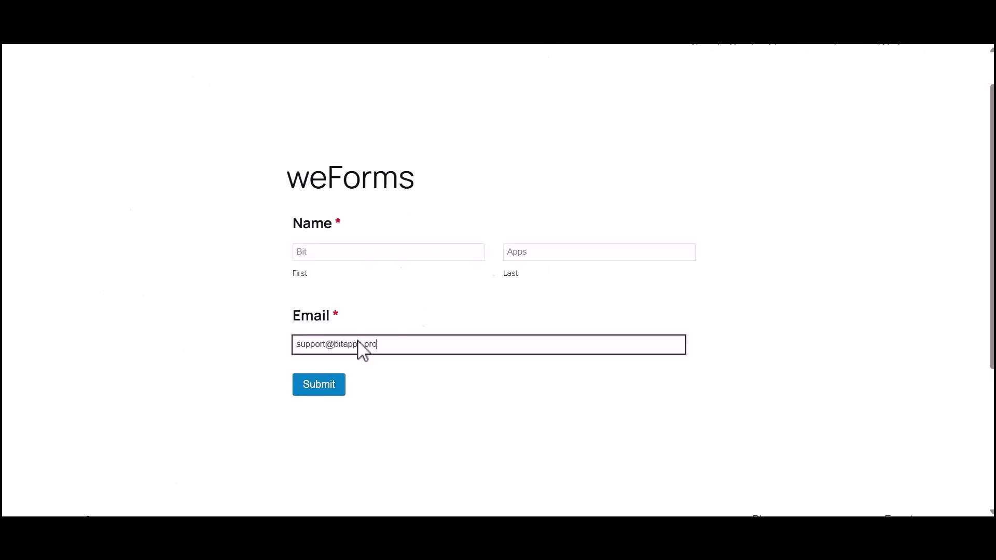
click(320, 389)
drag(286, 233, 678, 244)
click(678, 244)
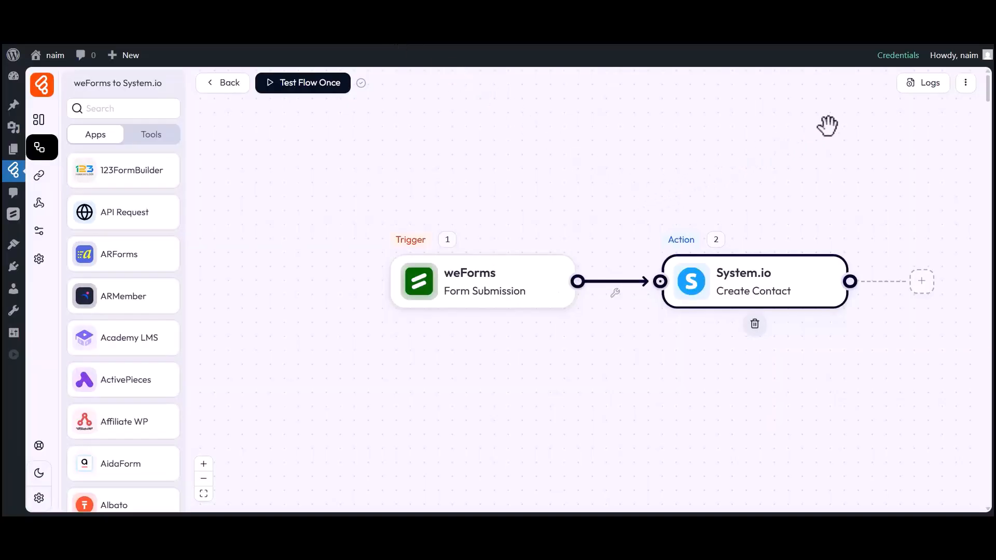
click(922, 84)
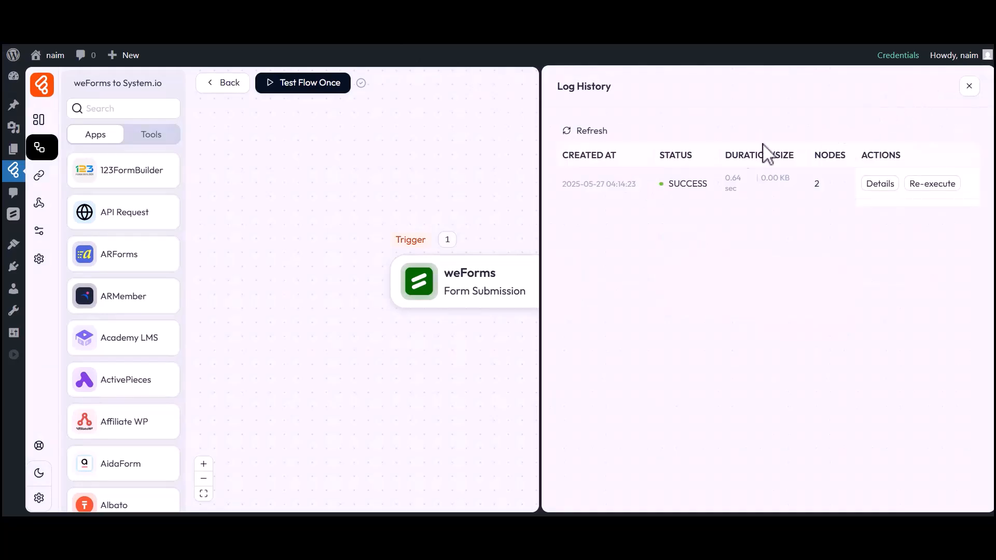
drag(669, 183, 712, 185)
click(879, 186)
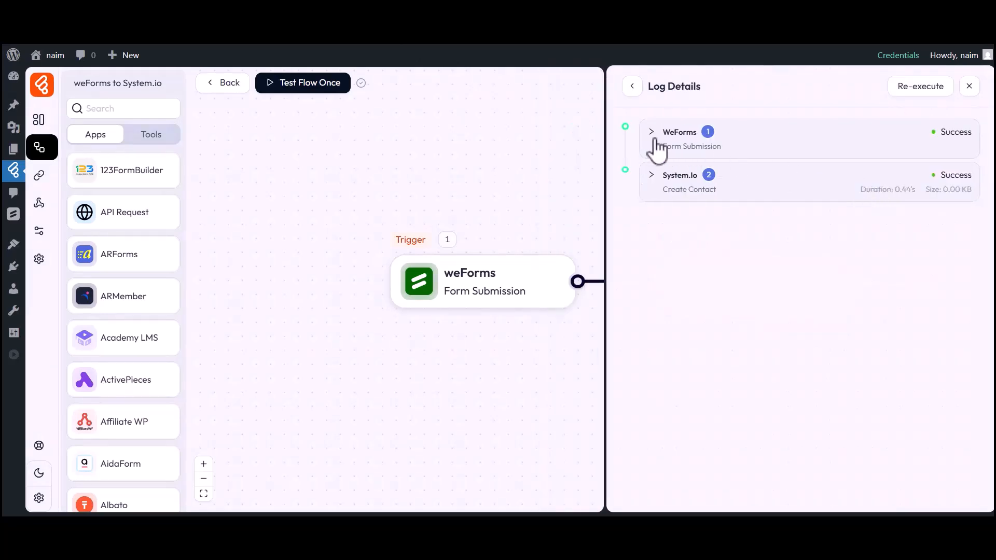
click(676, 180)
click(691, 254)
click(697, 269)
click(696, 338)
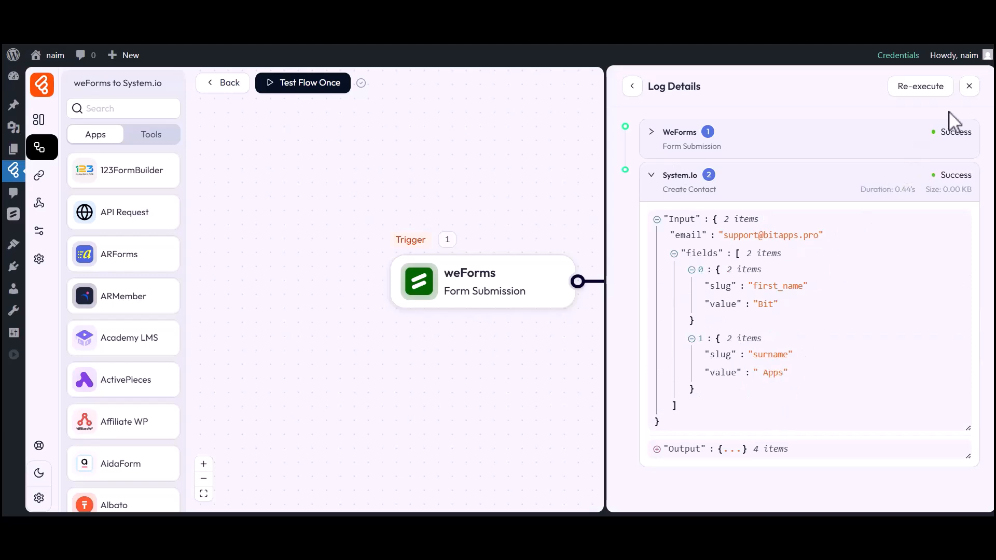
click(969, 86)
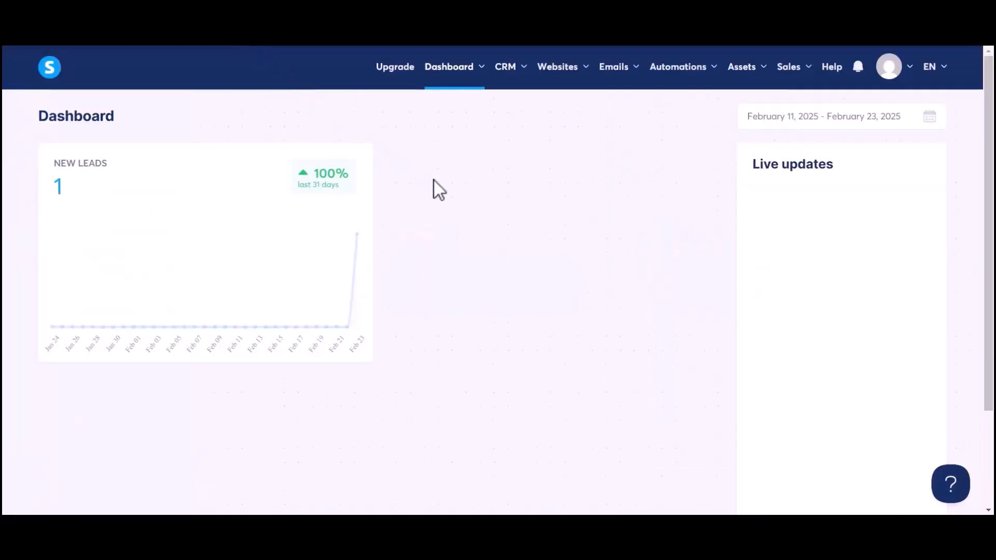
- Open the CRM Contacts list to find the new contact tagged Tag-1
click(505, 72)
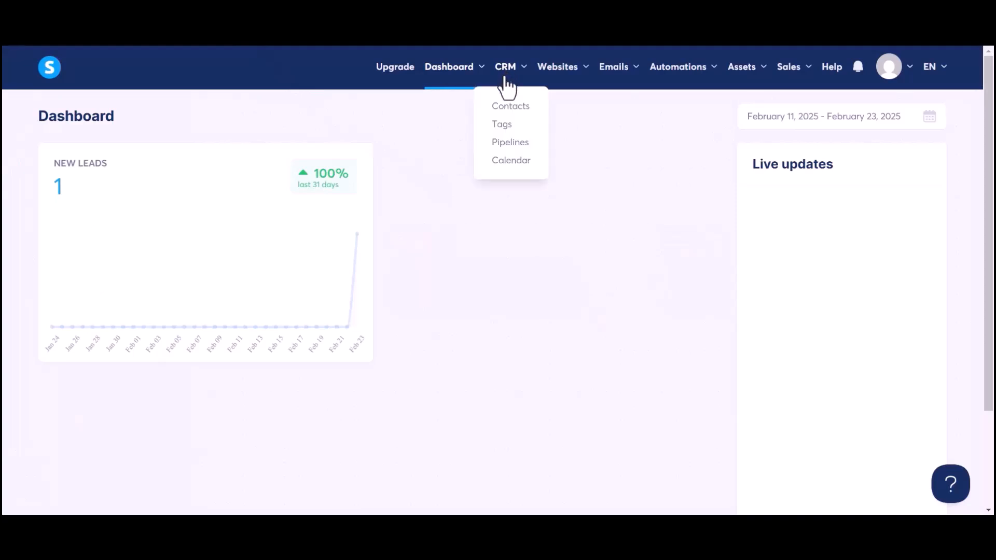
click(507, 107)
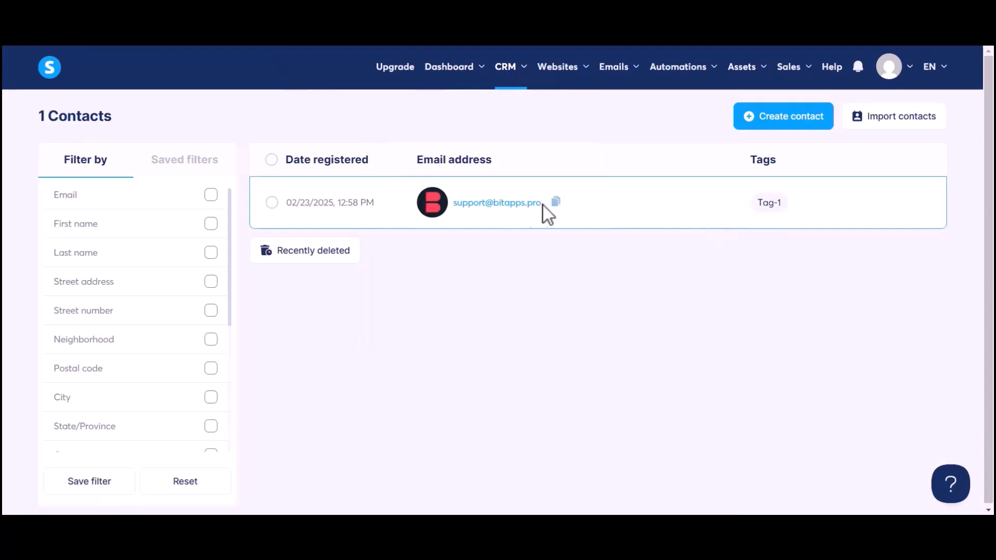
mouse_move(488, 206)
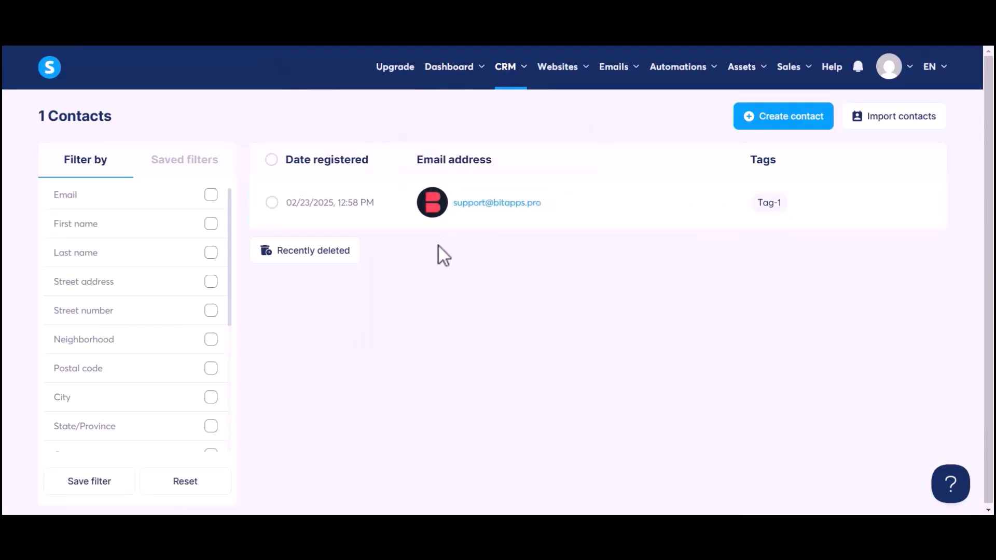